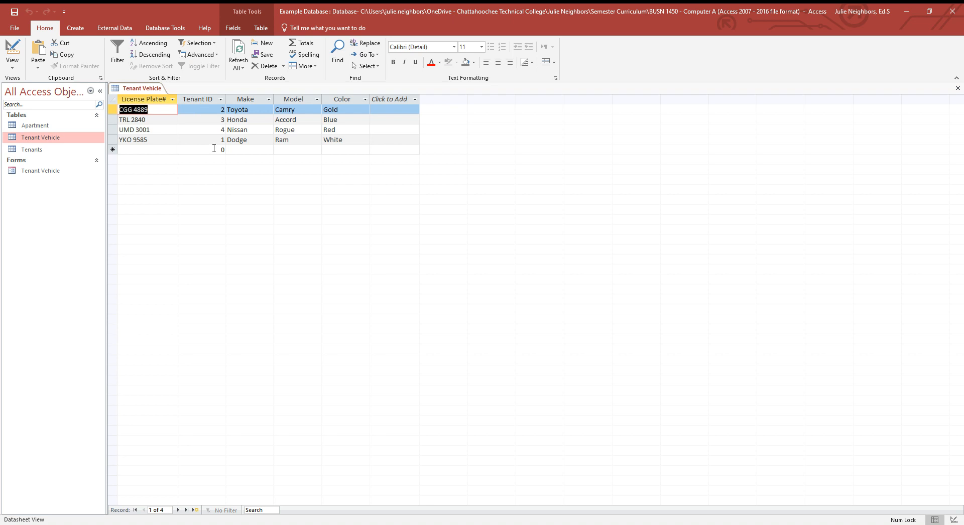
Step: Review the Tenant Vehicle table's fields and primary key in Design view, and return to Datasheet view
click(11, 69)
click(27, 107)
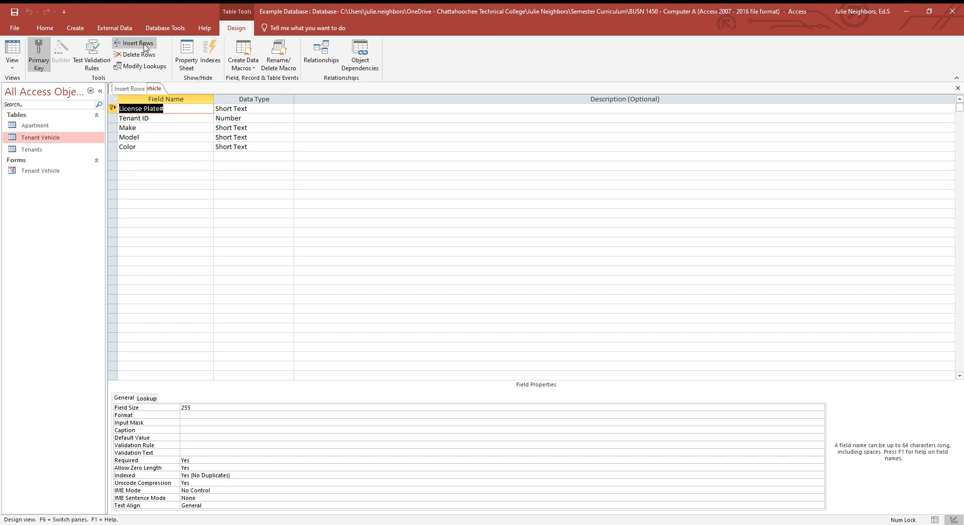
click(12, 50)
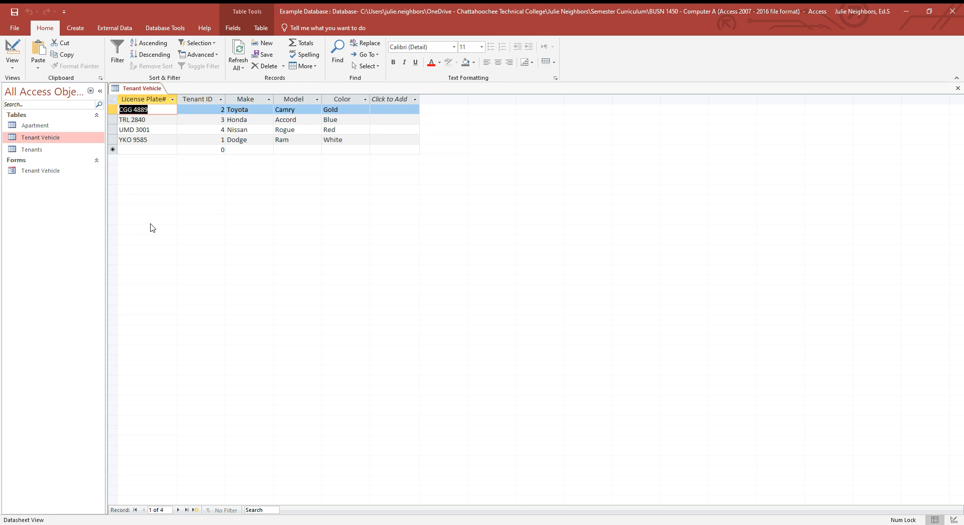
Step: Add the Tenant Vehicle table to the Relationships layout and place it to the right of the Tenants table, slightly lower
click(166, 31)
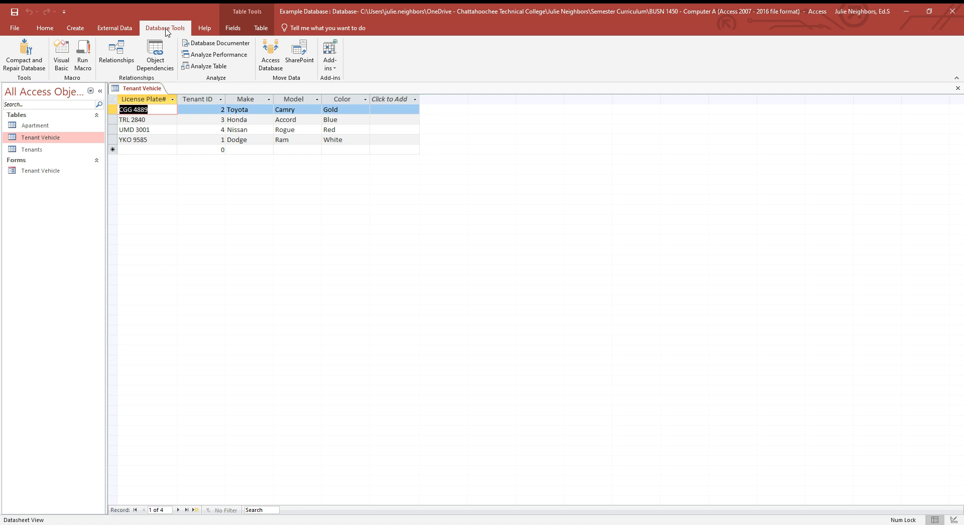
click(125, 62)
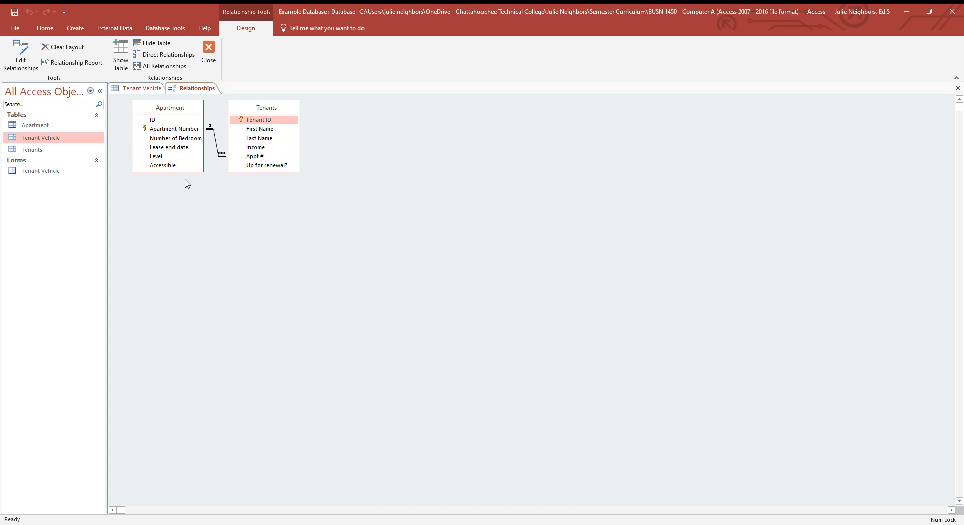
click(120, 61)
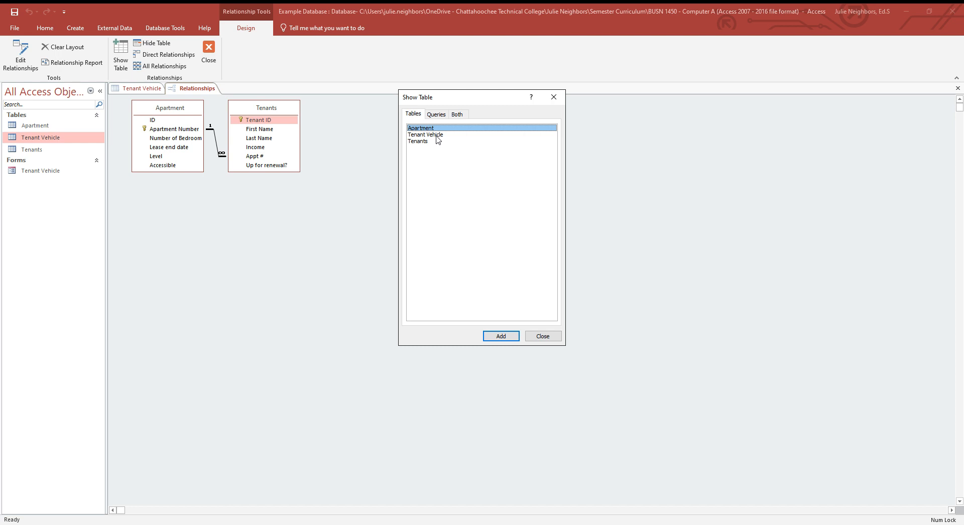
click(436, 136)
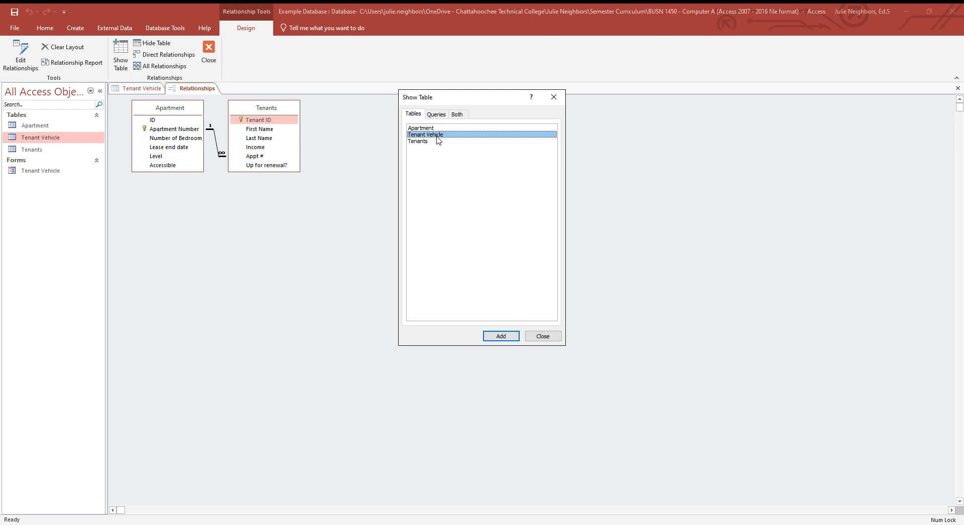
click(507, 337)
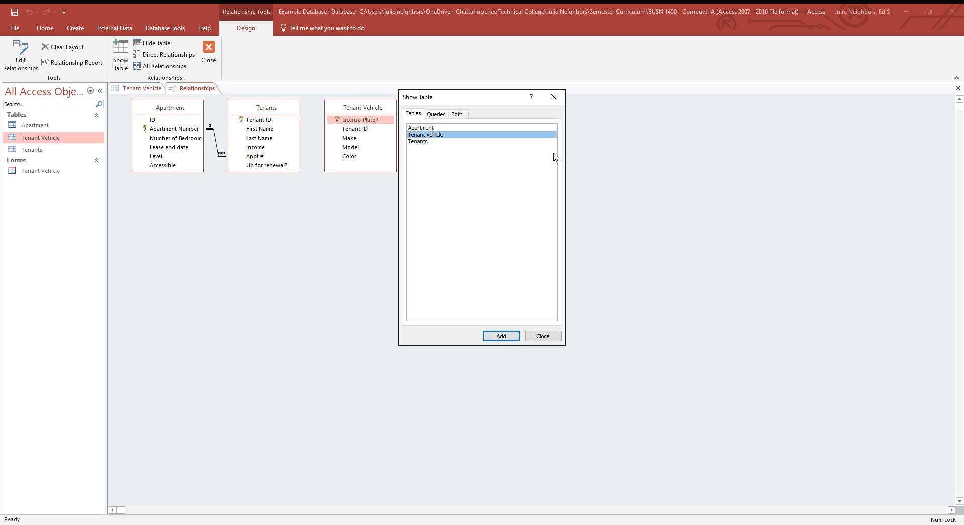
click(554, 97)
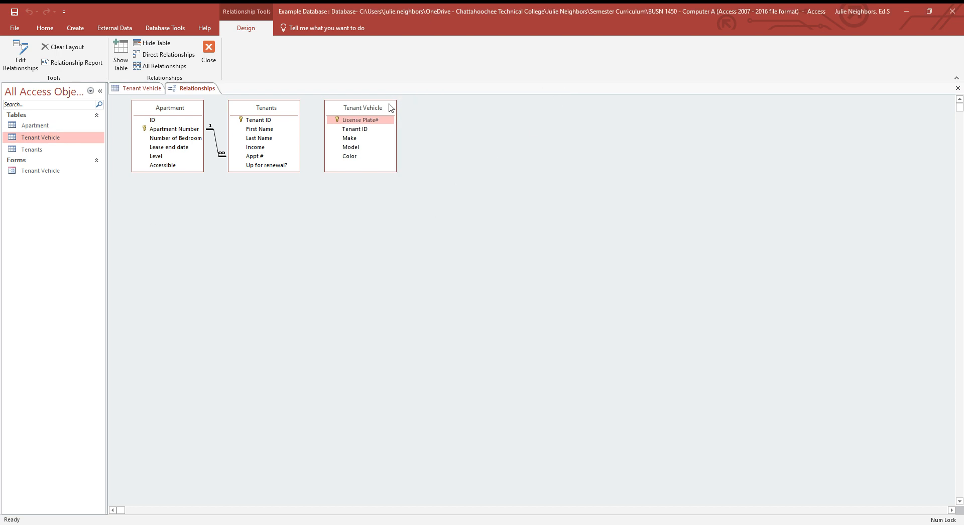
drag(390, 107, 406, 125)
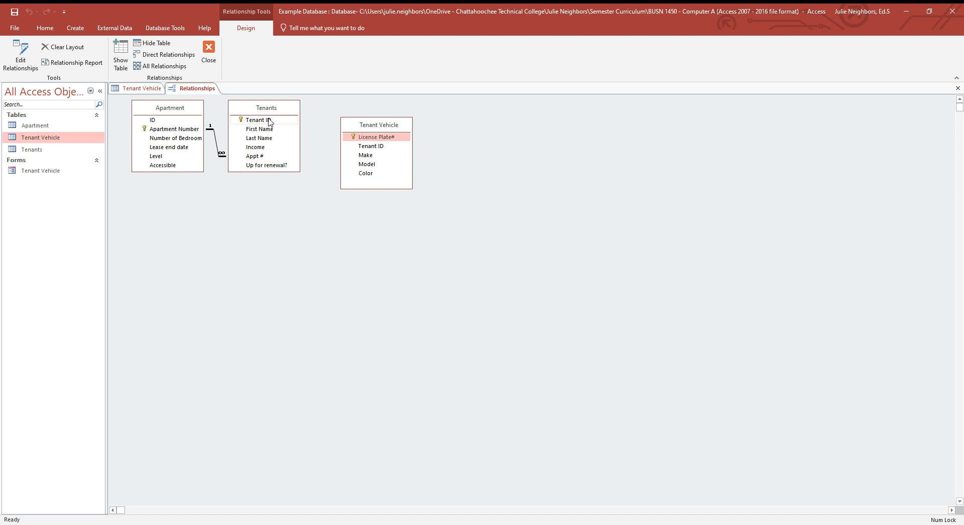
Step: Try to relate Tenants to Tenant Vehicle on Tenant ID with referential integrity, cascade update and cascade delete enabled
drag(269, 121, 371, 150)
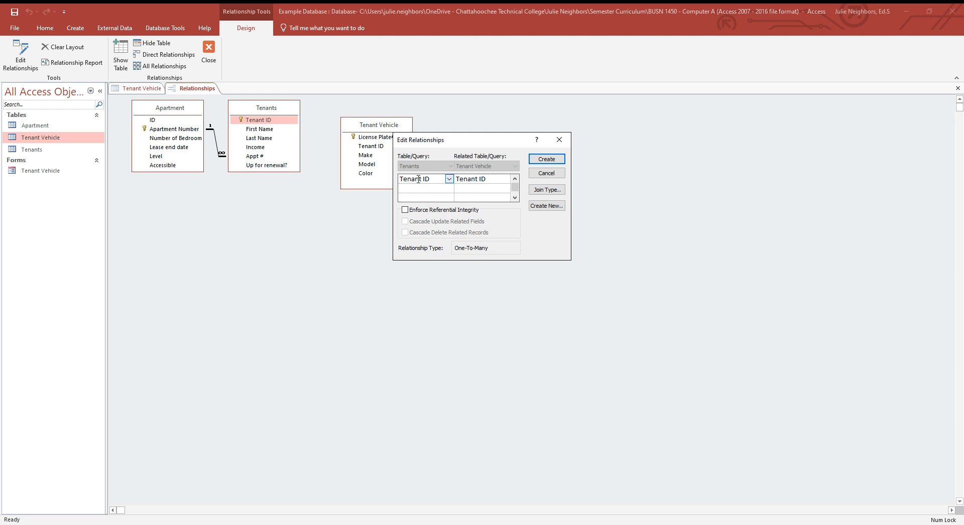
click(406, 210)
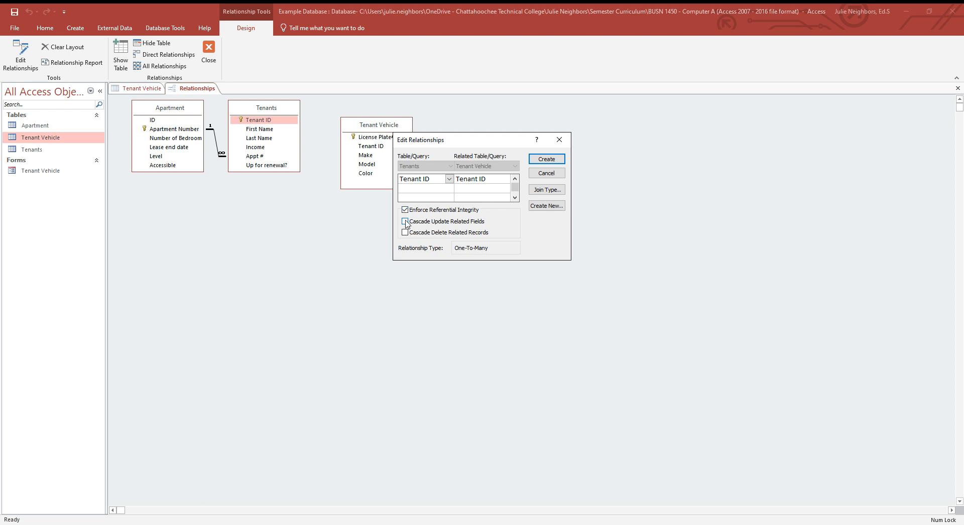
click(405, 222)
click(405, 234)
click(537, 159)
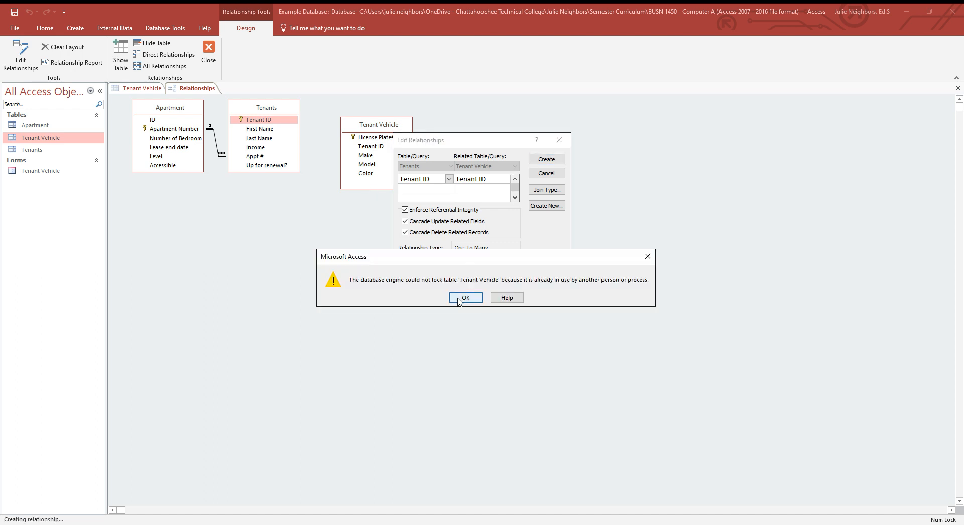
click(465, 298)
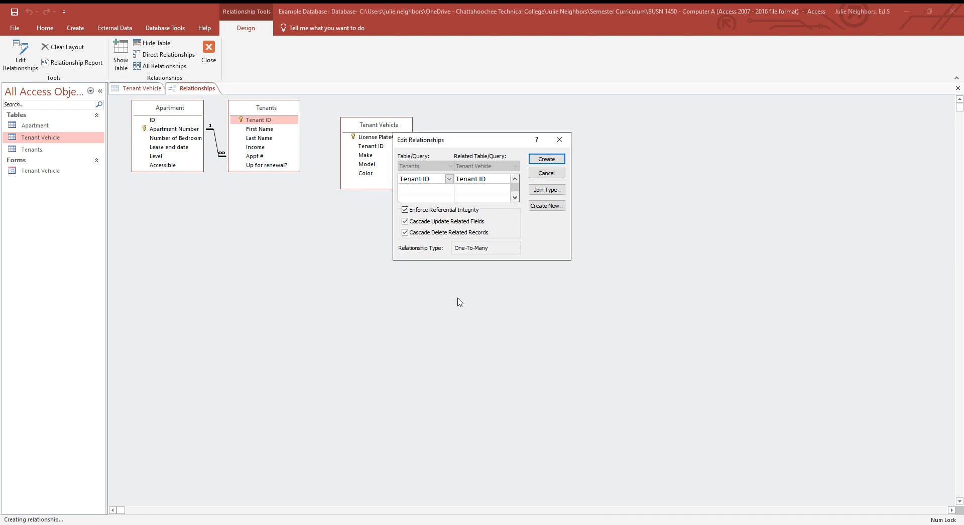
click(152, 89)
click(546, 172)
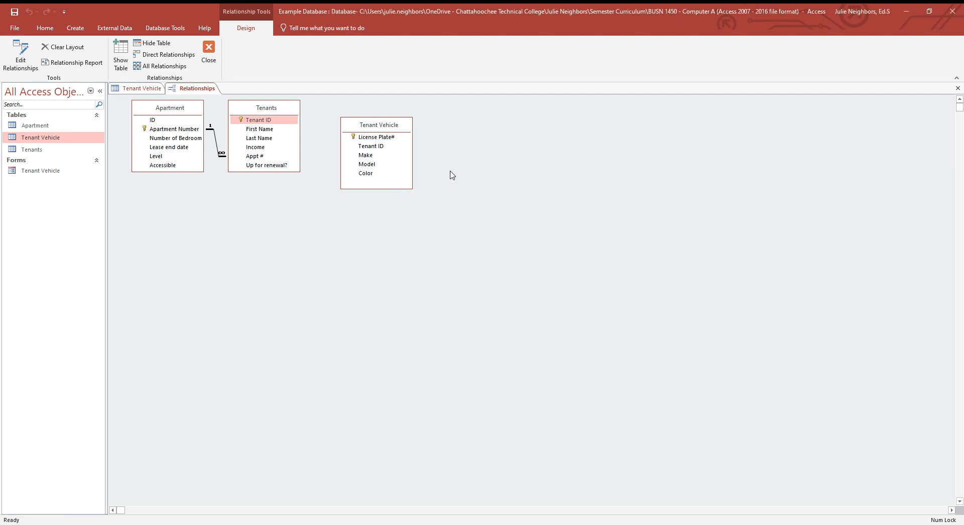
Step: Close the Tenant Vehicle table and create the Tenants to Tenant Vehicle relationship on Tenant ID, enforcing referential integrity with cascading updates and deletes
click(150, 89)
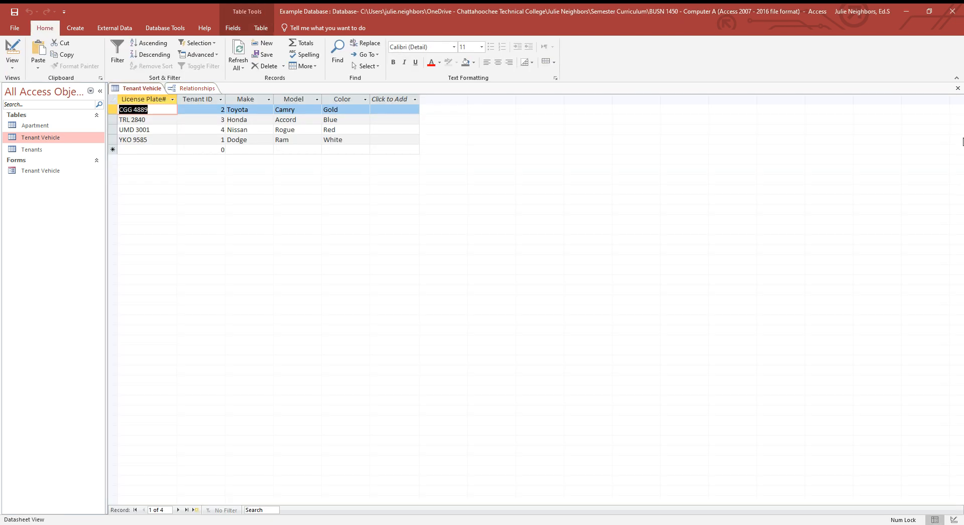
click(958, 88)
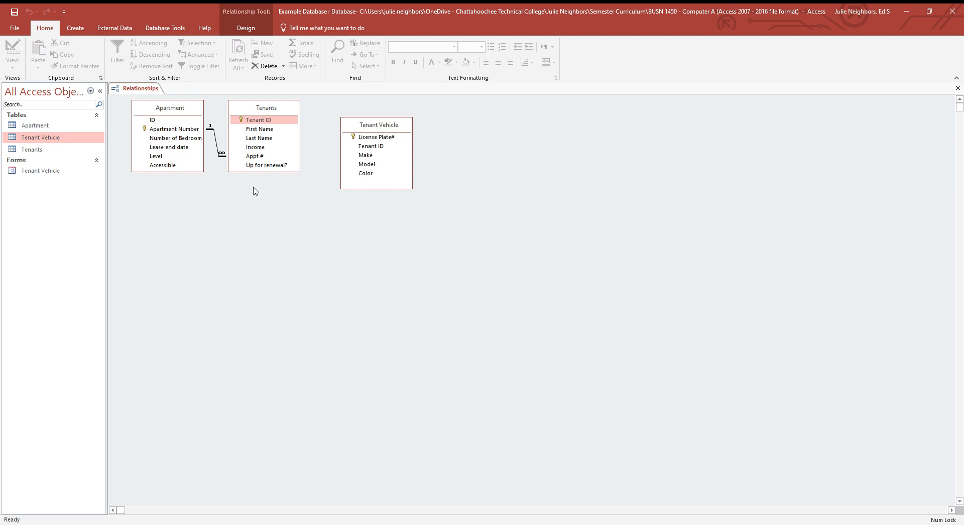
drag(255, 120, 375, 146)
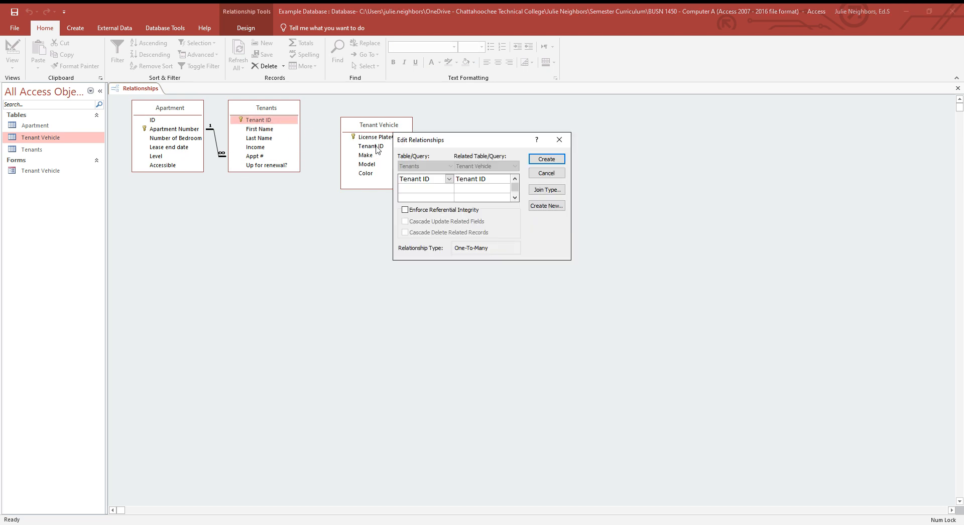
click(405, 211)
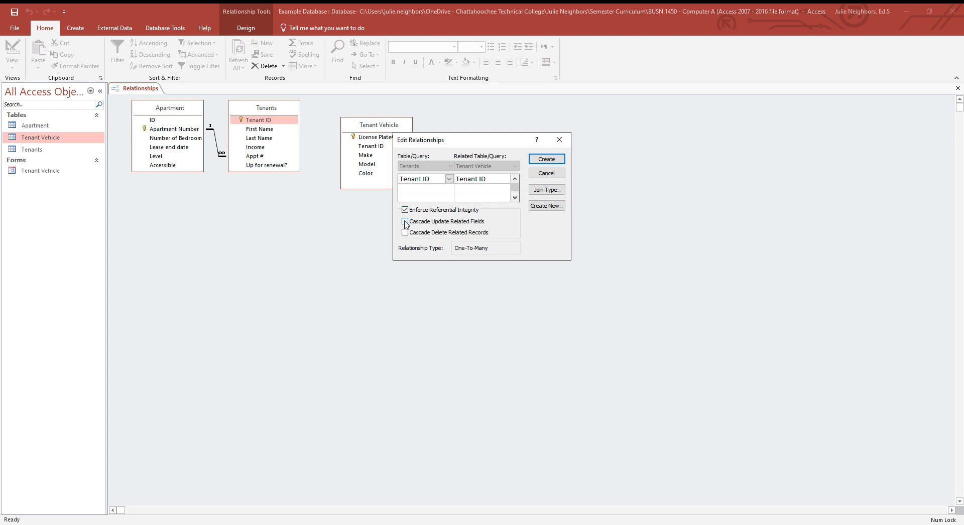
click(404, 221)
click(405, 233)
click(543, 160)
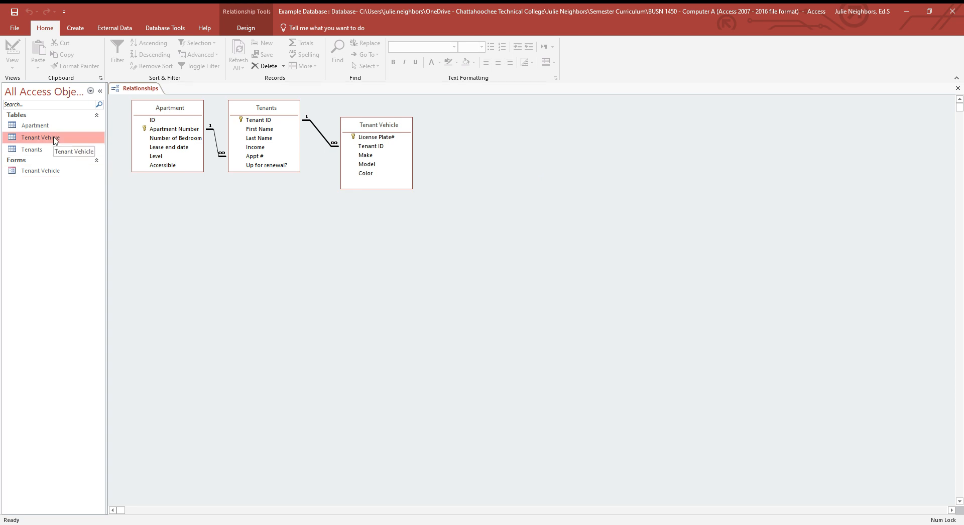
Step: Open the Tenant Vehicle and Tenants tables and inspect the related vehicle record under Tenant ID 2
double_click(41, 137)
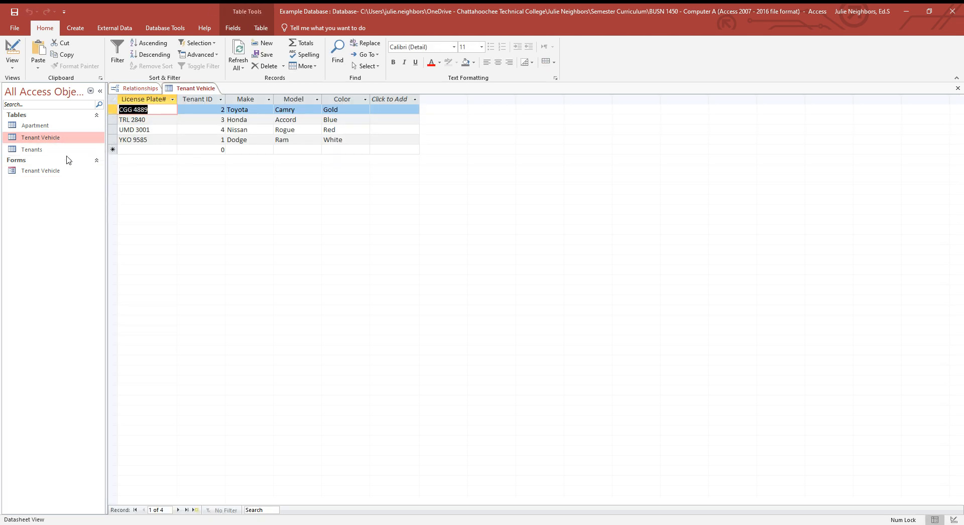
click(48, 150)
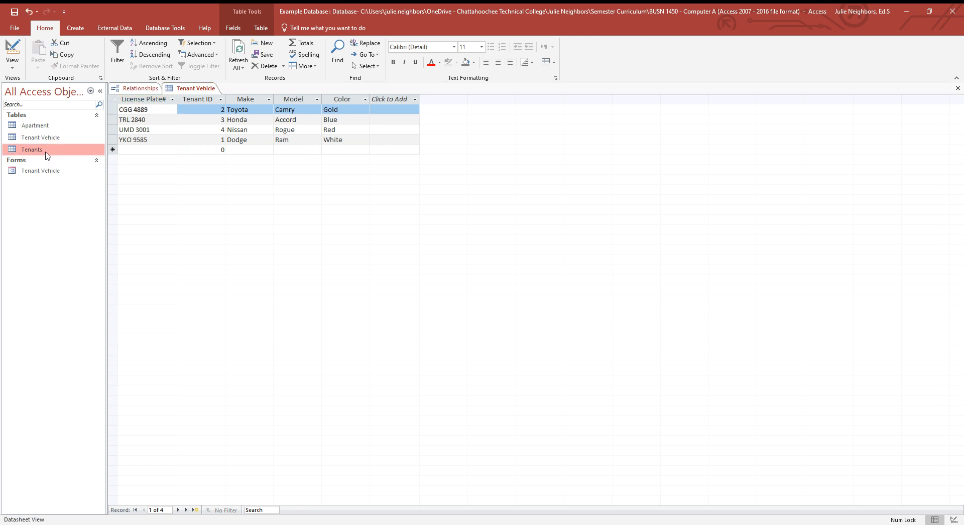
double_click(45, 153)
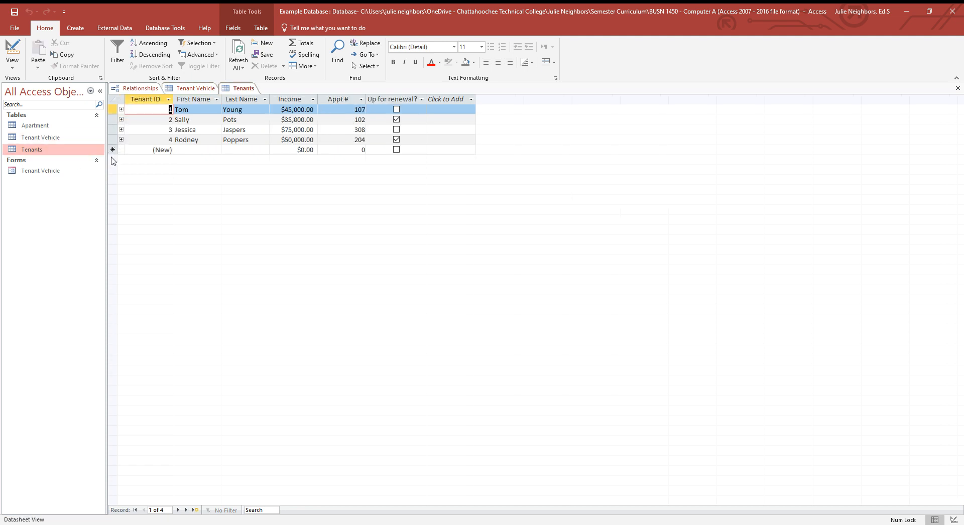
click(121, 119)
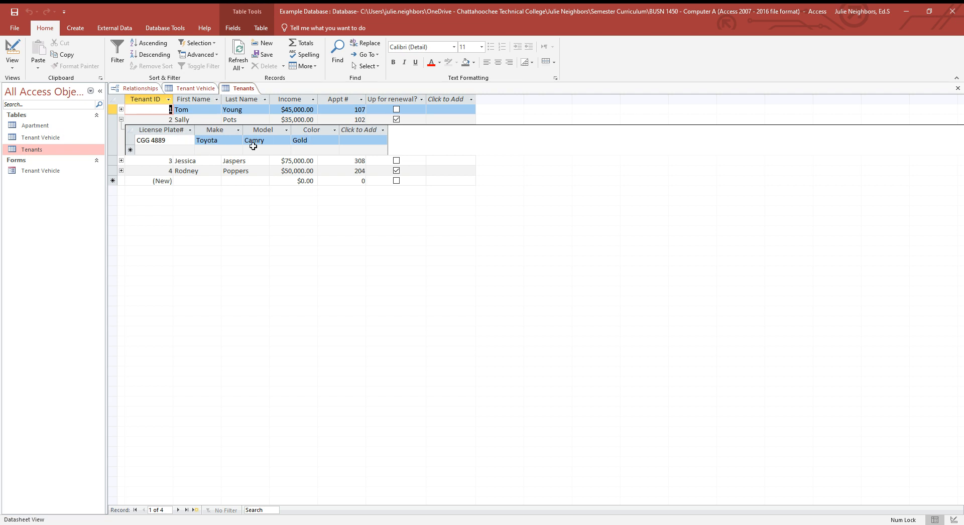
click(121, 120)
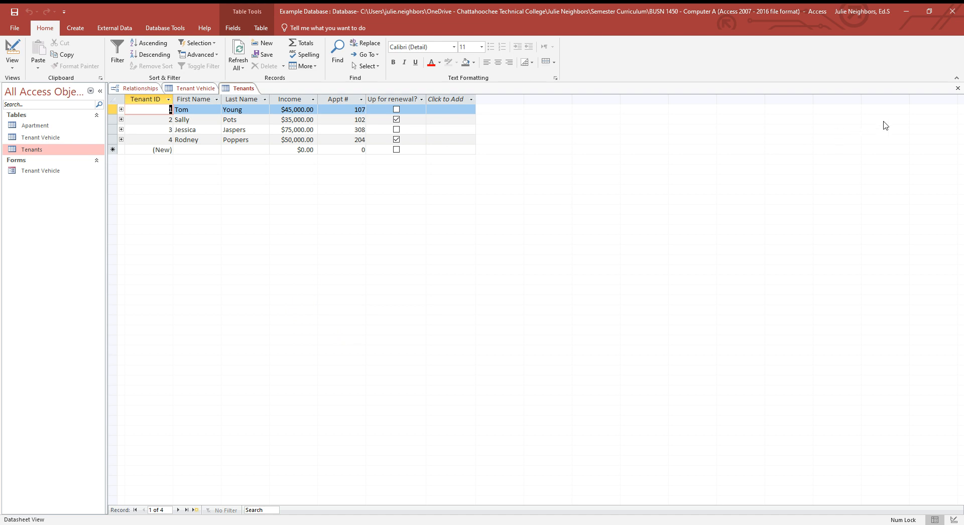
Step: Close both open tables and the Relationships window, saving the changes to its layout
click(957, 88)
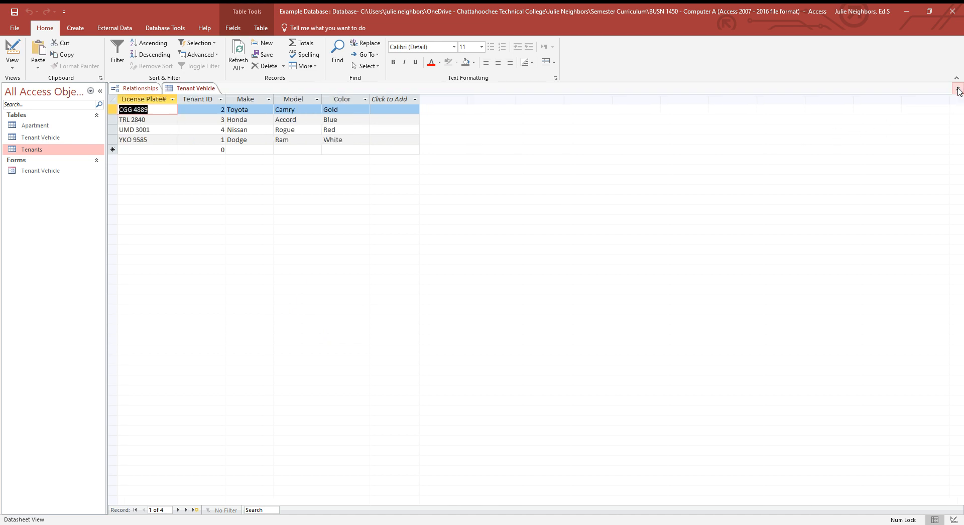
click(958, 89)
click(958, 88)
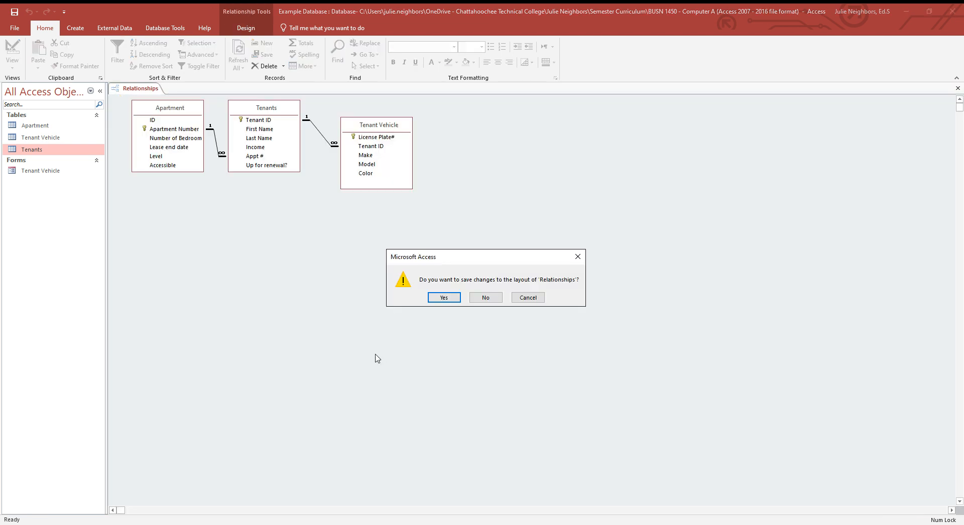
click(442, 299)
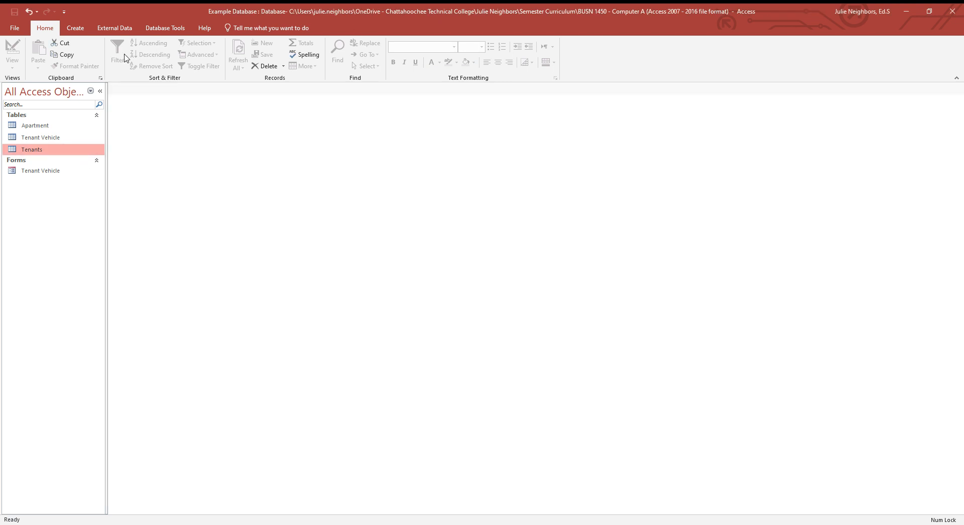
Step: Start a report with the Report Wizard and add First Name and Last Name from the Tenants table
click(76, 29)
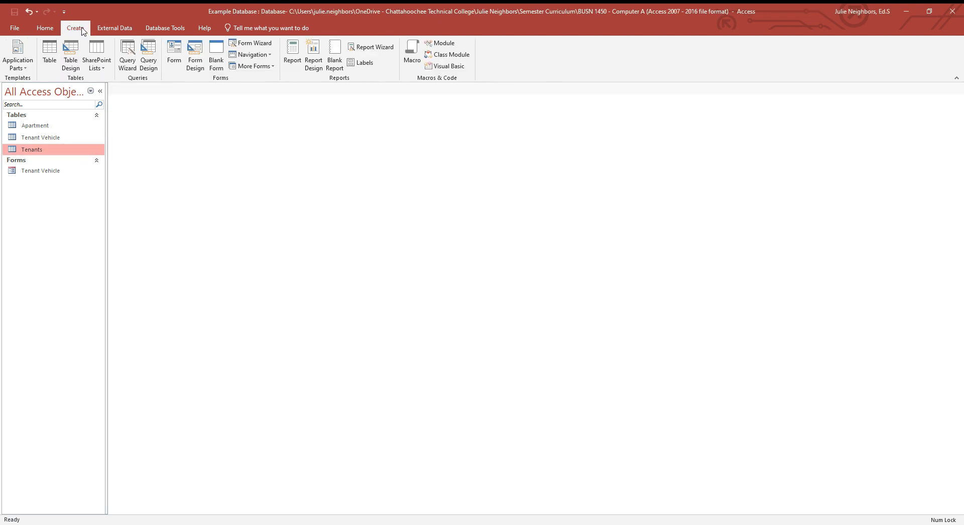
click(377, 48)
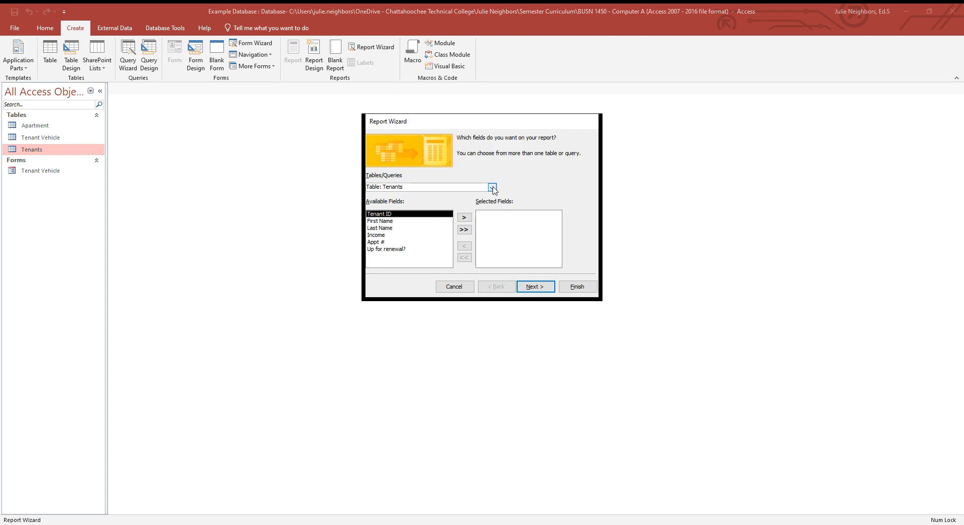
double_click(390, 221)
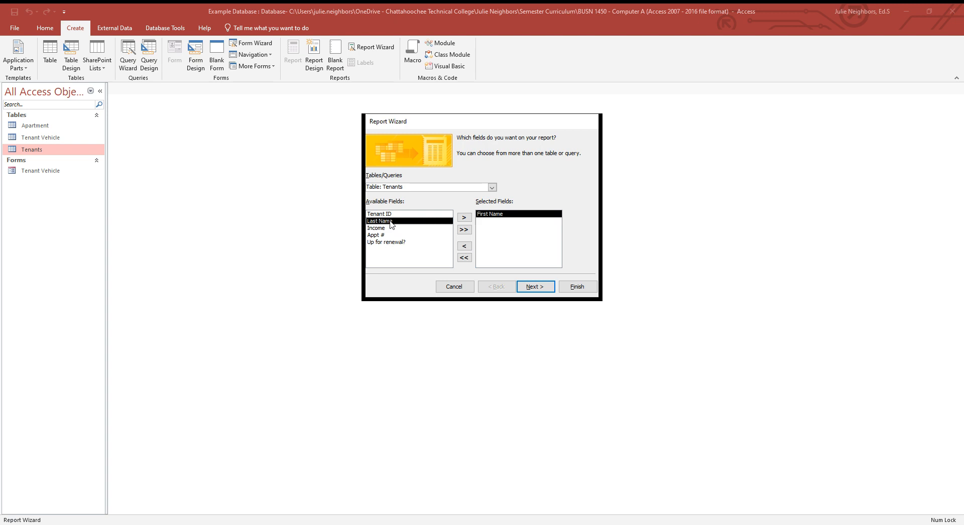
double_click(390, 222)
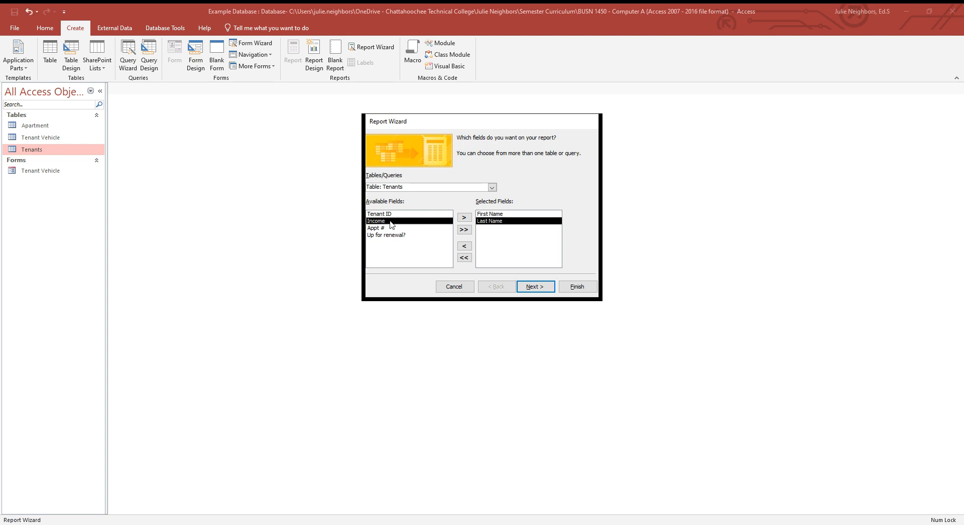
Step: Add License Plate#, Make and Model from the Tenant Vehicle table to the report and proceed to the data view options
click(491, 188)
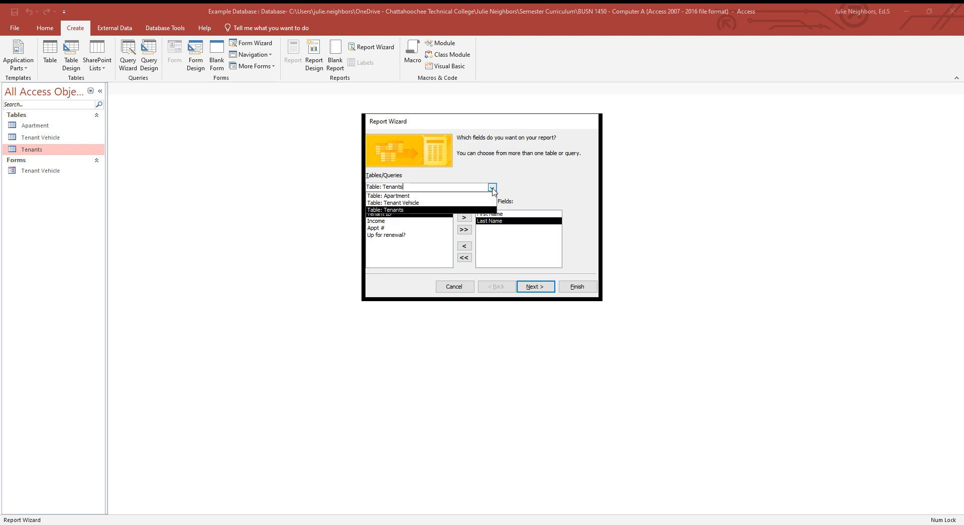
click(396, 203)
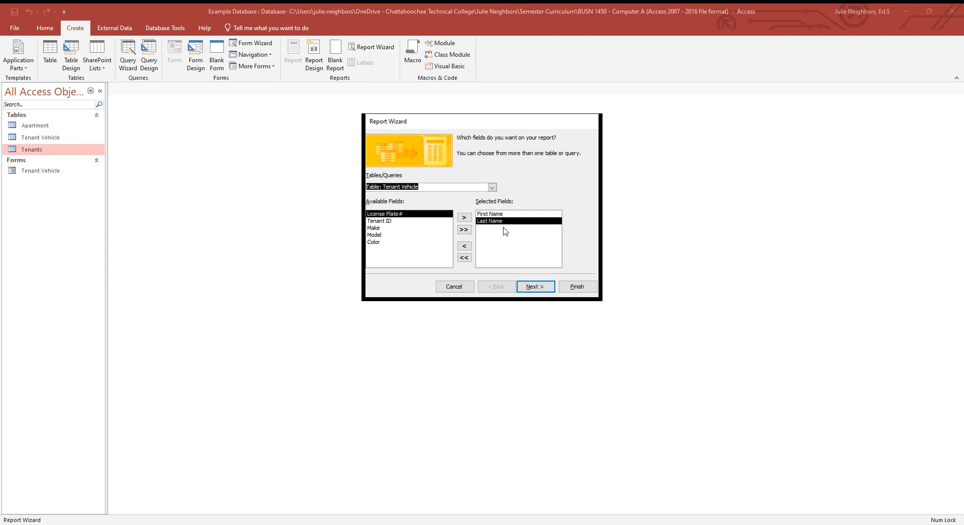
double_click(397, 214)
double_click(383, 222)
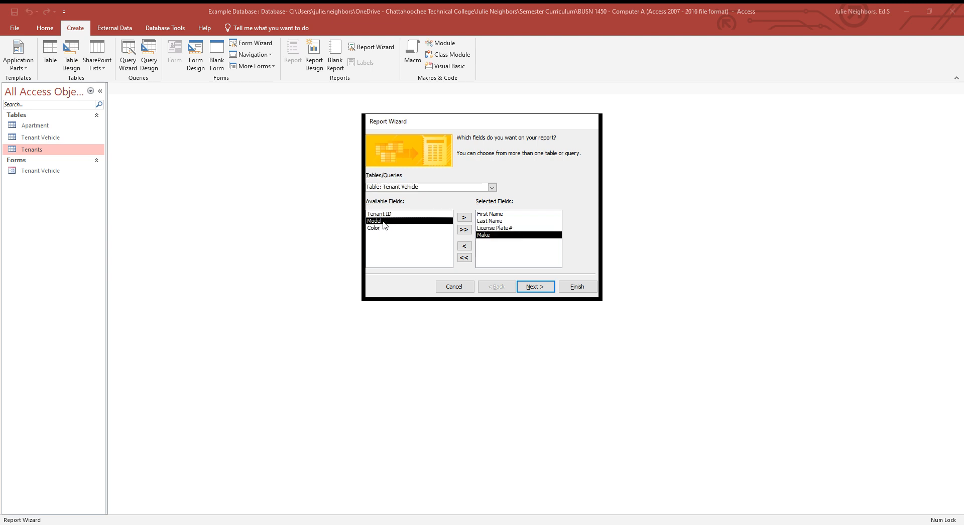
double_click(384, 222)
click(534, 289)
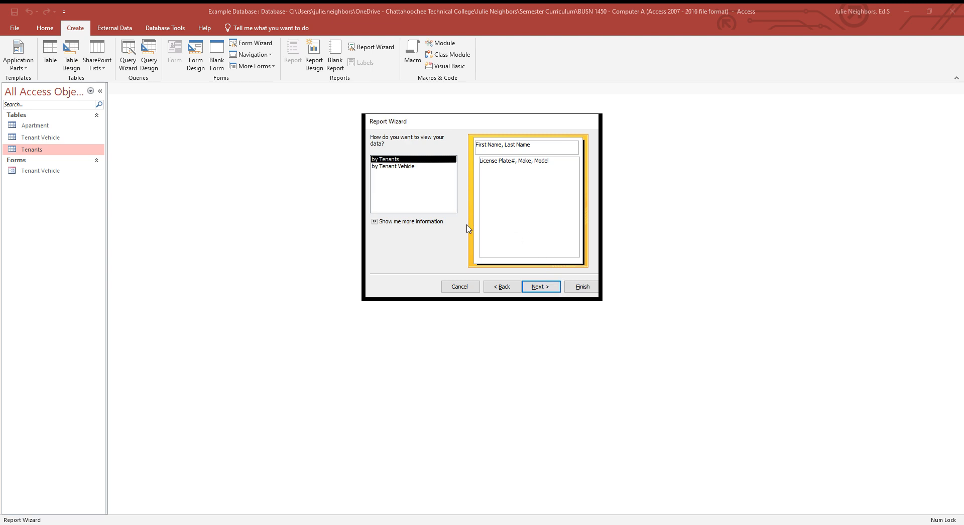
Step: View the report data by Tenants and continue to the sort options without adding any grouping levels
click(392, 168)
click(390, 160)
click(547, 289)
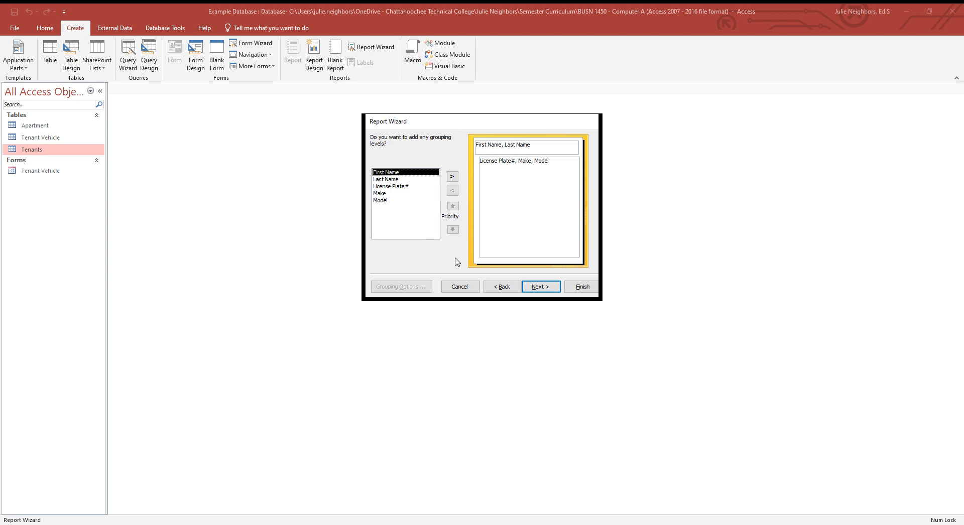
click(550, 287)
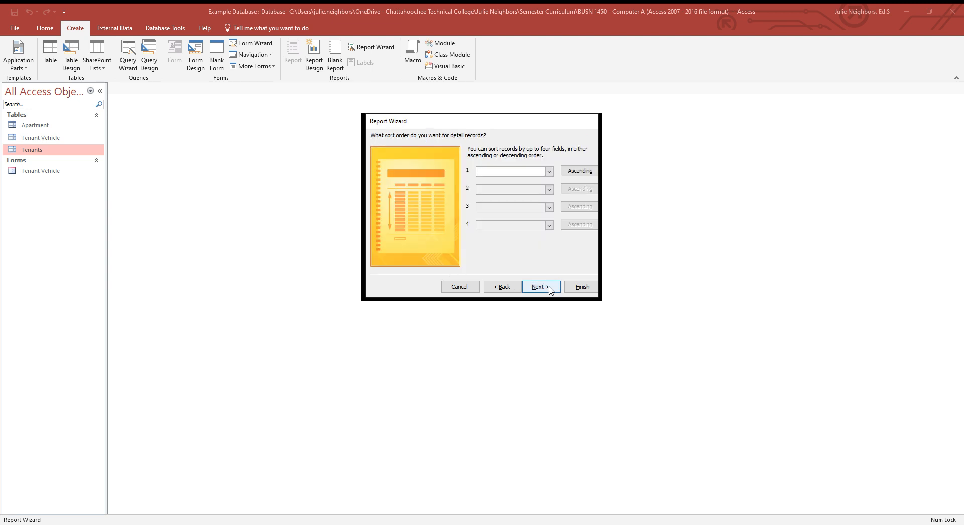
Step: Sort the detail records by License Plate# in ascending order and accept the Stepped layout in Portrait orientation
click(549, 171)
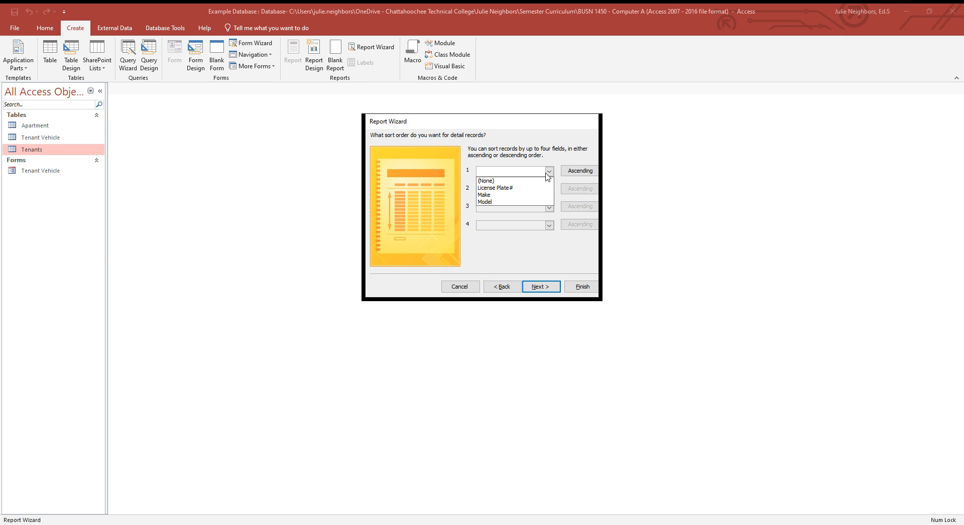
click(503, 188)
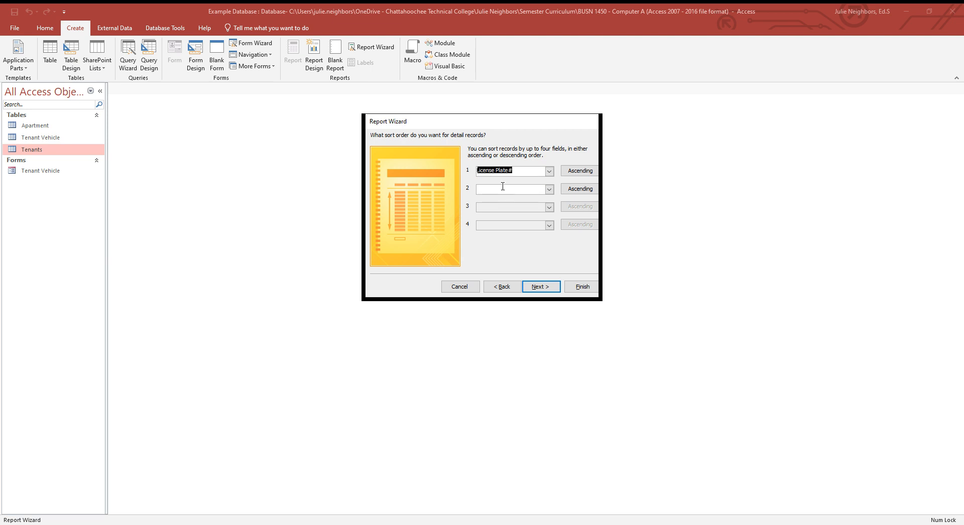
click(544, 289)
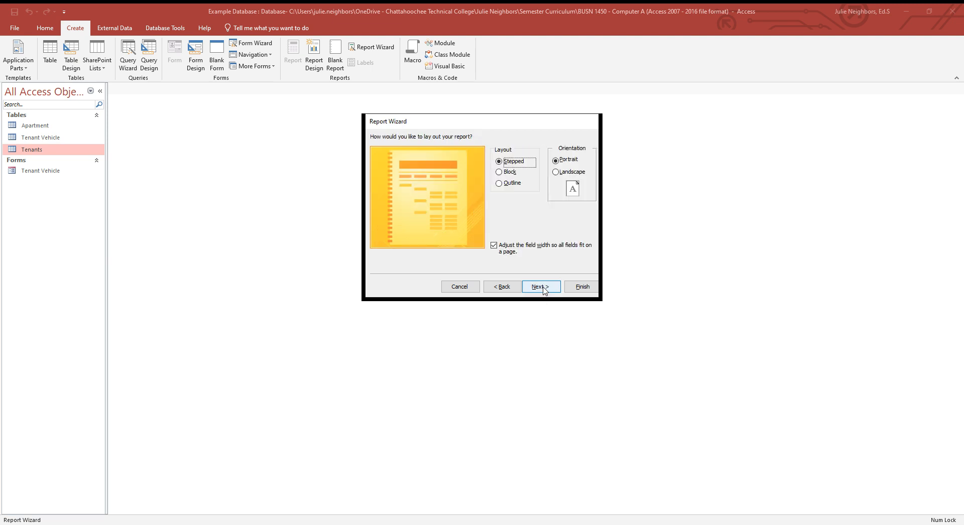
click(543, 288)
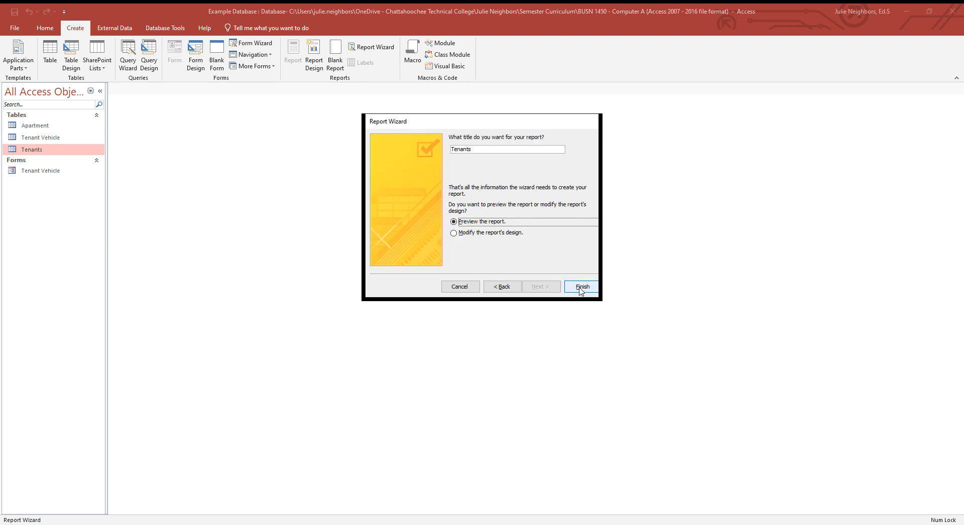